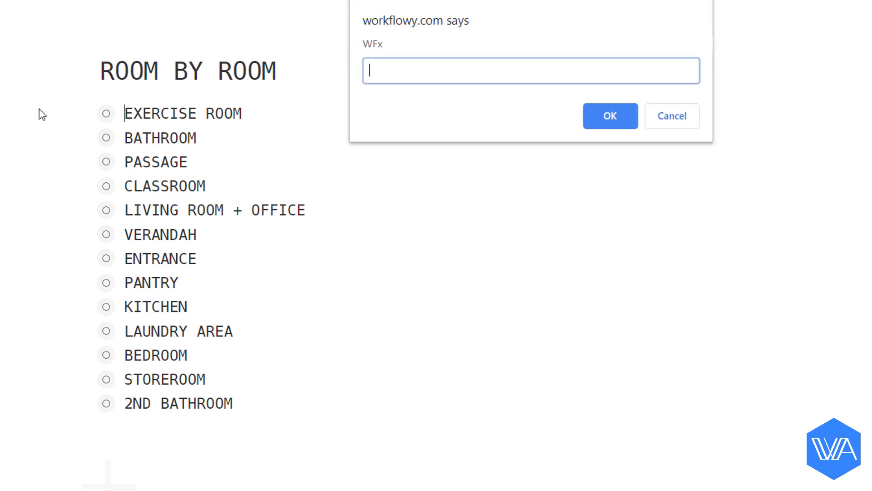
Run ti1 to insert a bar-separated index of twelve tags (#clean to #wtf) atop ROOM BY ROOM.
text(ti1)
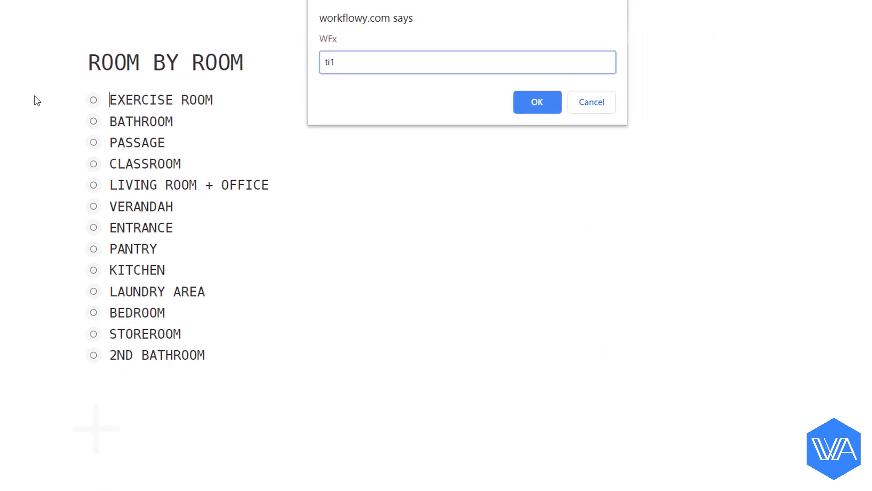
key(Return)
key(Return)
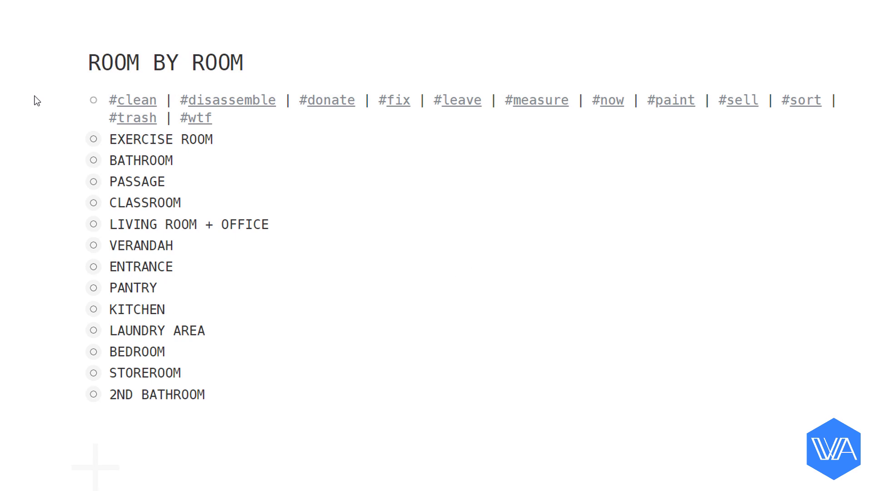
click(77, 138)
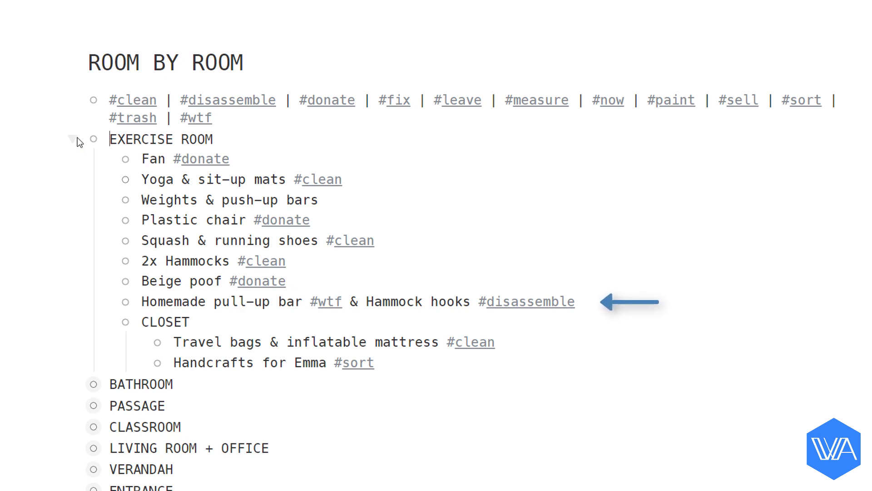
click(78, 138)
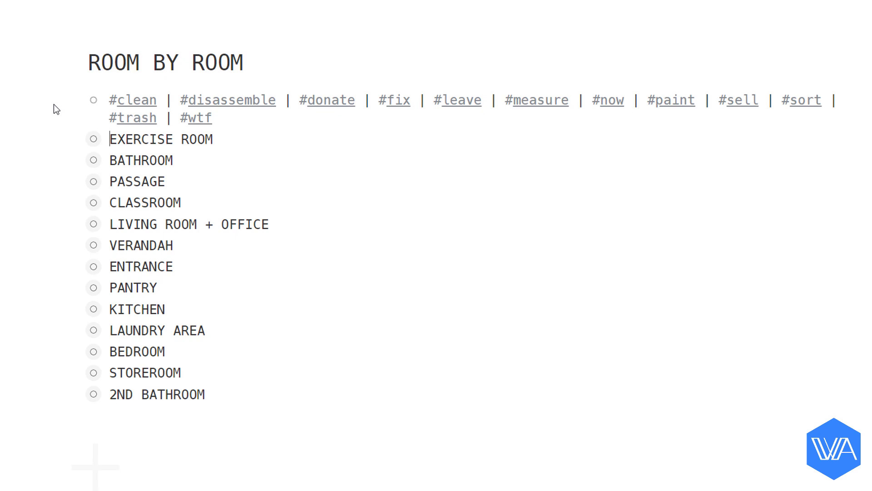
click(213, 105)
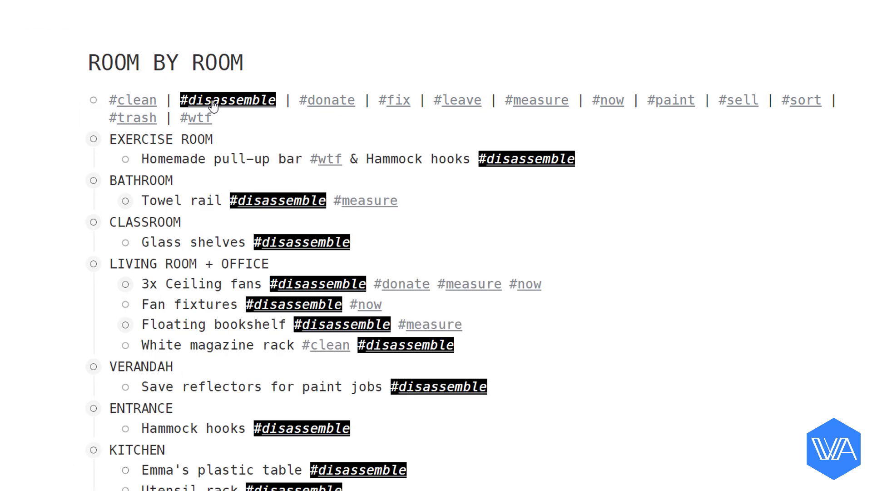
click(213, 105)
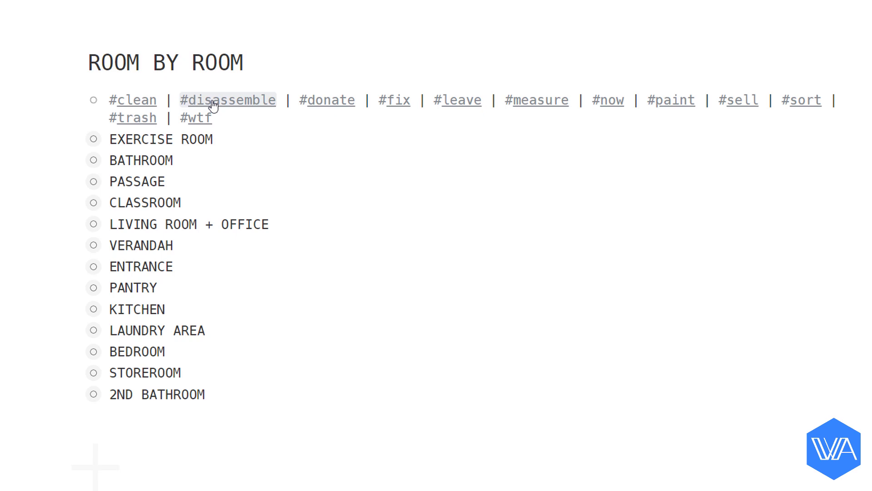
click(321, 104)
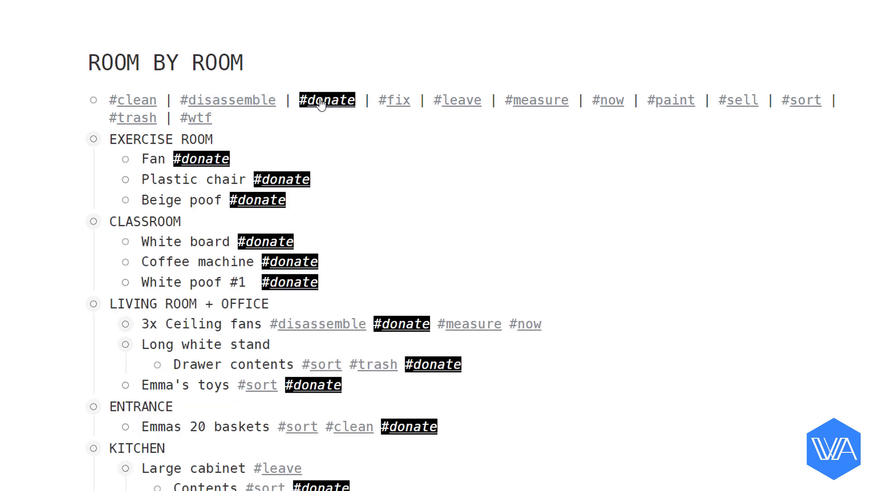
click(322, 103)
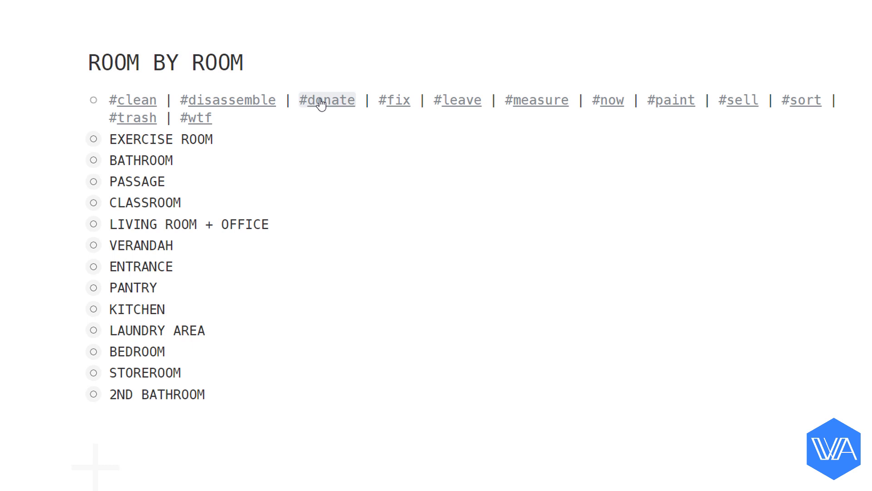
click(525, 104)
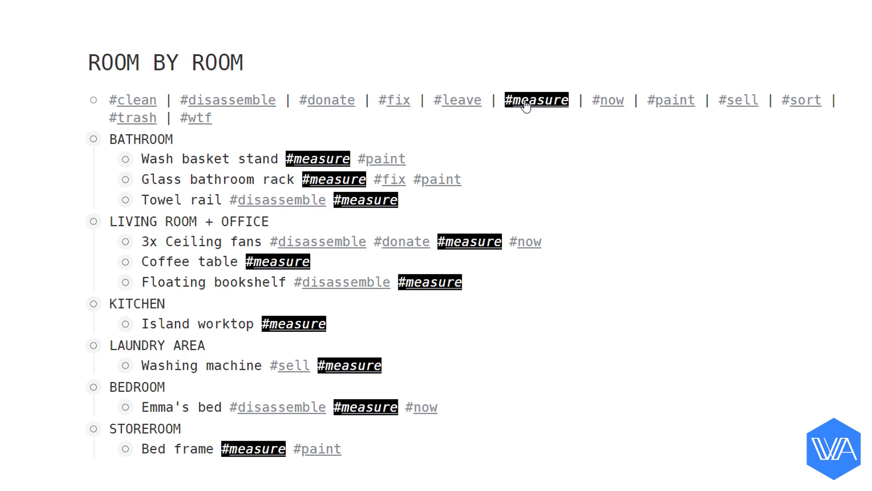
click(525, 104)
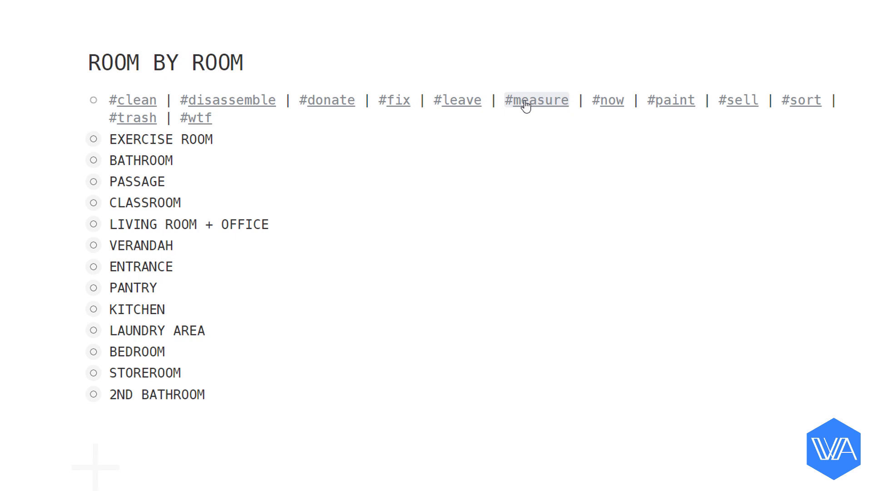
Run the ll command in the WFx prompt to jump to the UNSCHOOLING LOG outline.
alt+click(525, 104)
text(ll)
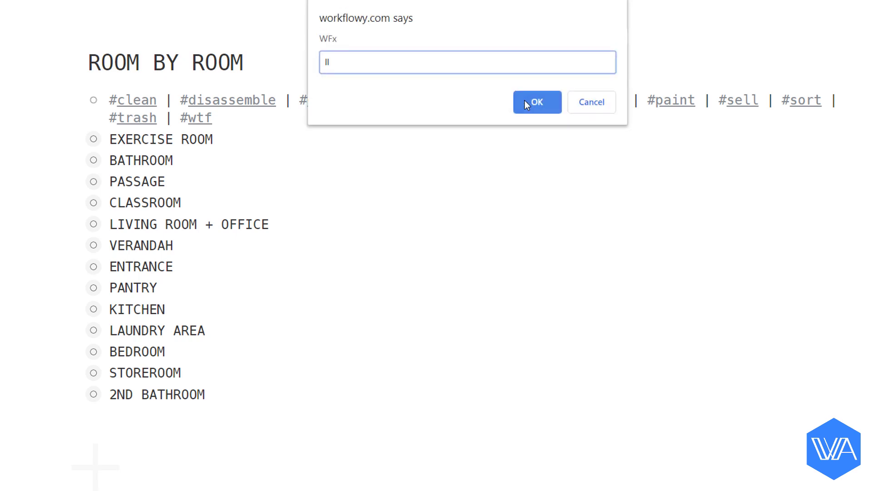
click(536, 102)
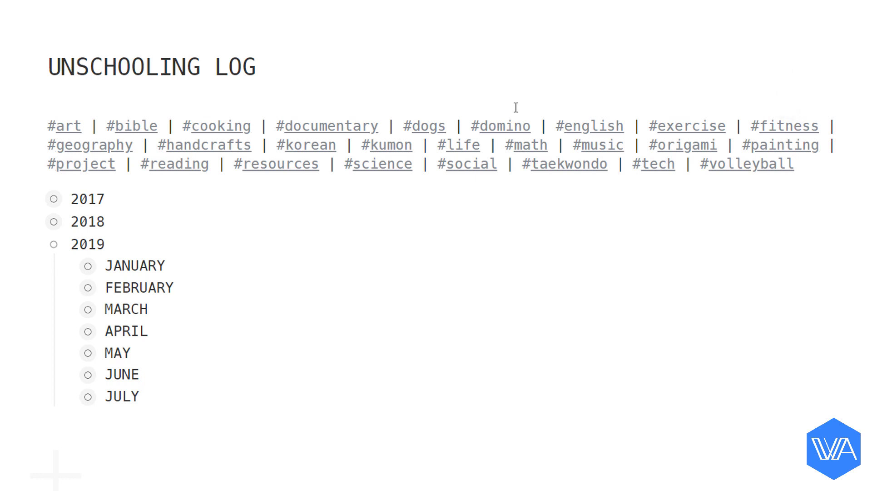
Filter by #exercise and replace the beach workout entry's #exercise tag with #fitness.
click(684, 129)
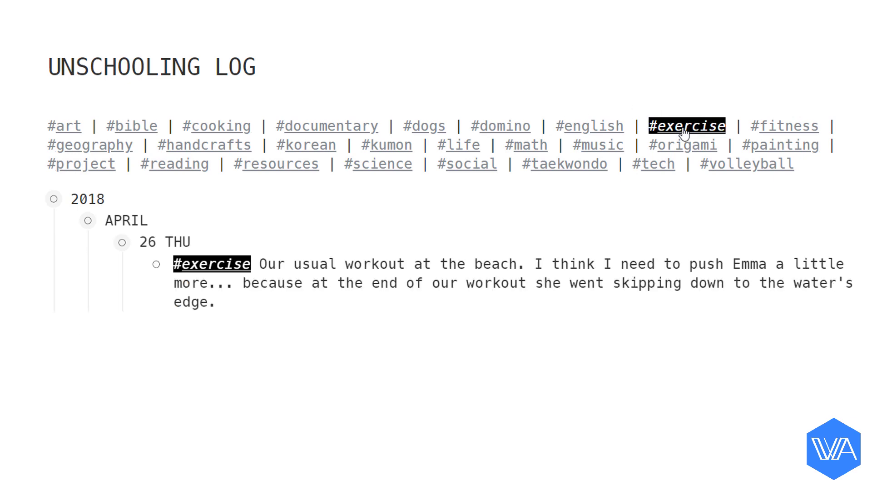
double_click(230, 268)
key(BackSpace)
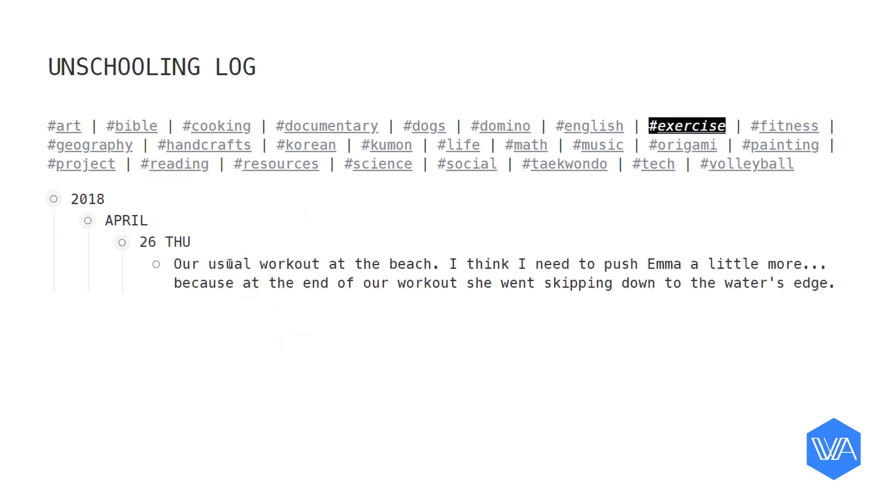
text(#fitness)
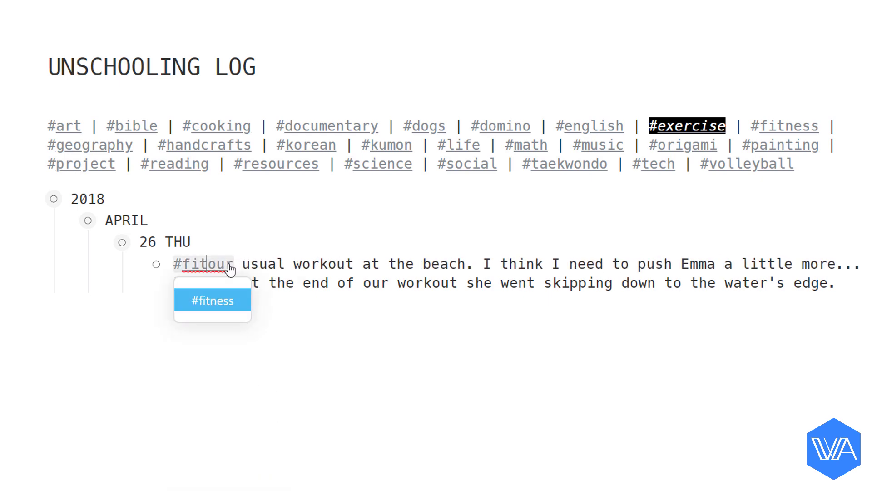
Clear the filter and rebuild the tag index with the tw2 WFx command.
key(Escape)
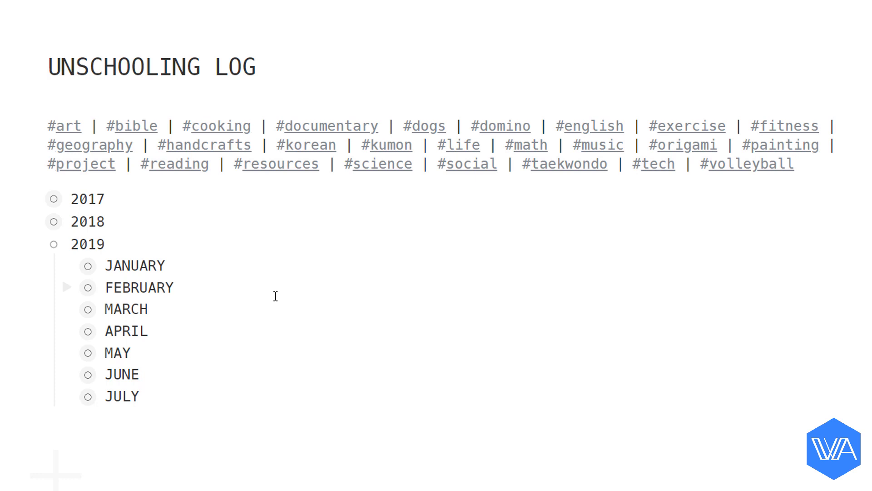
key(ctrl+shift+x)
text(tw2)
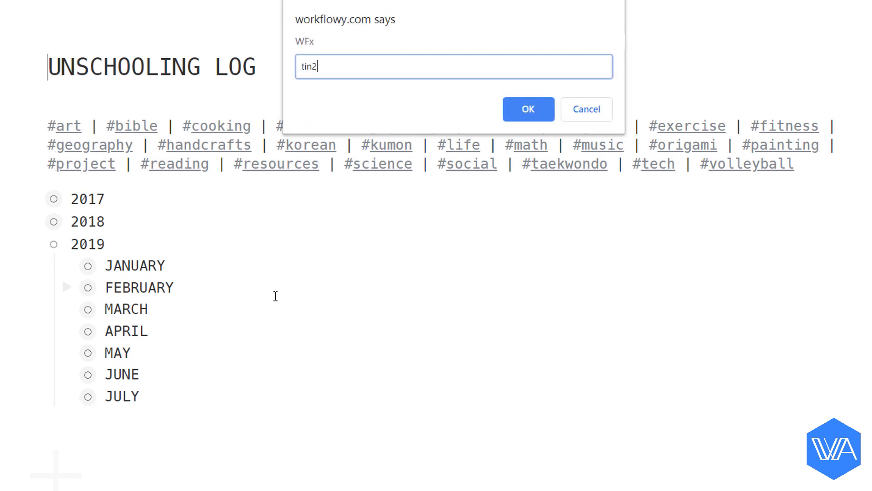
key(Return)
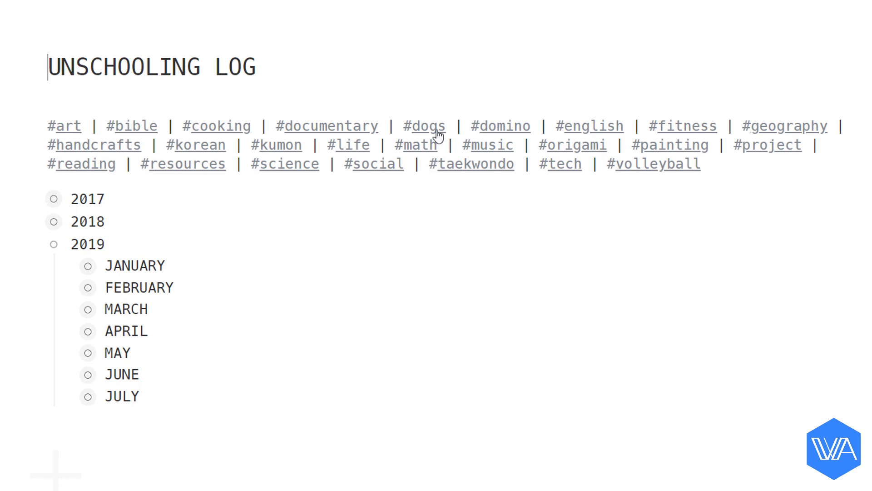
Filter the log by #dogs, #geography, #korean, #origami, #science and #volleyball in turn, clearing each filter.
click(436, 129)
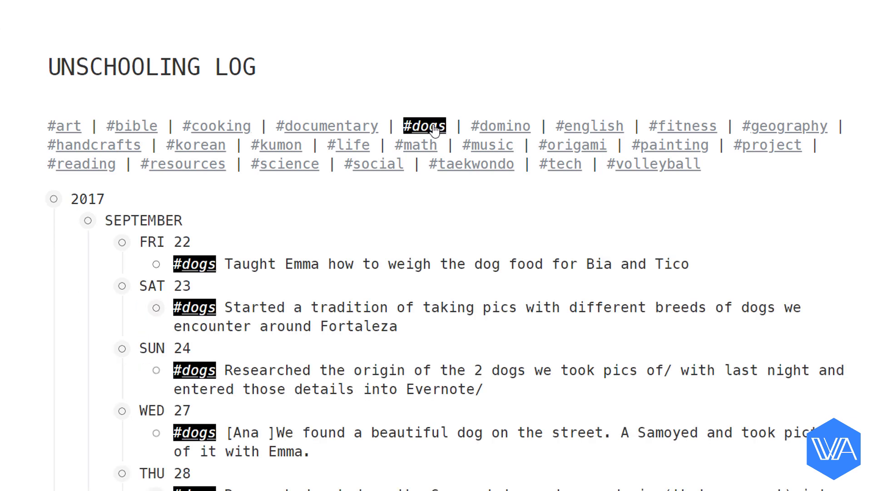
click(435, 130)
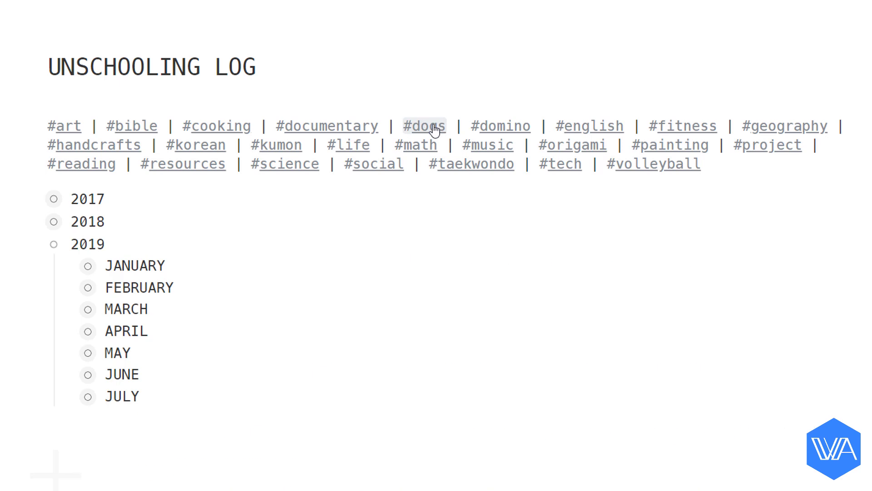
click(768, 136)
click(768, 135)
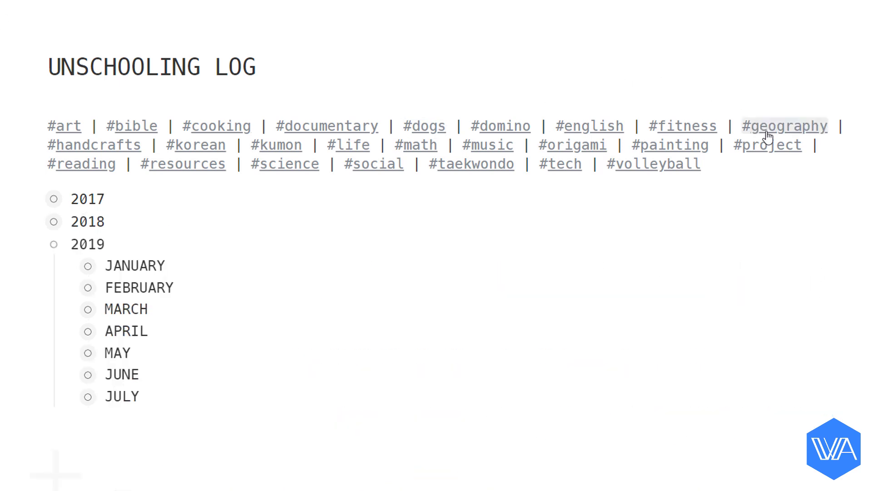
click(195, 146)
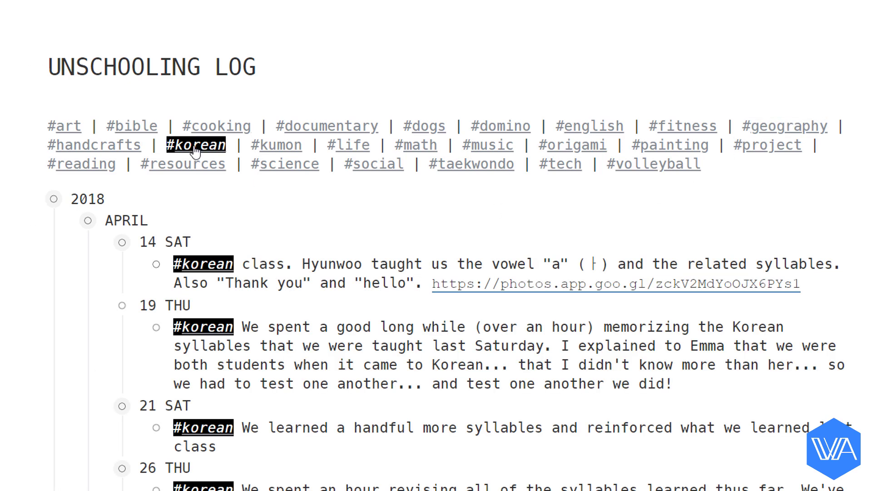
click(195, 150)
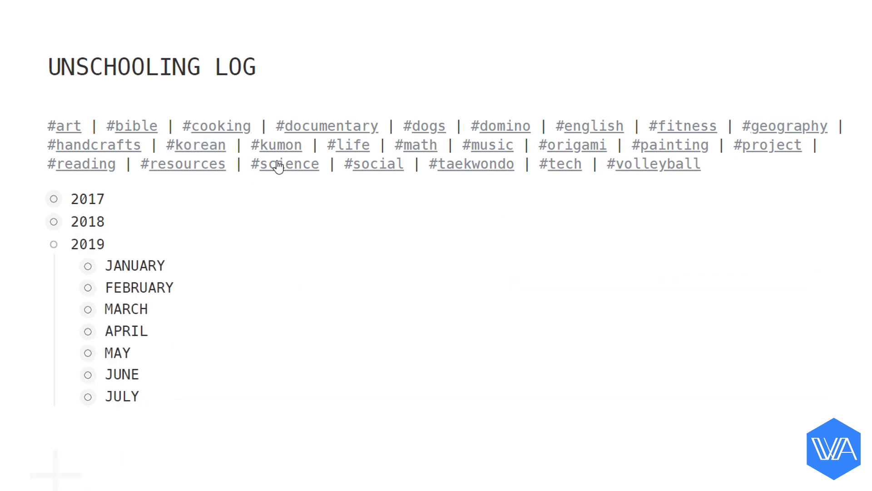
click(554, 146)
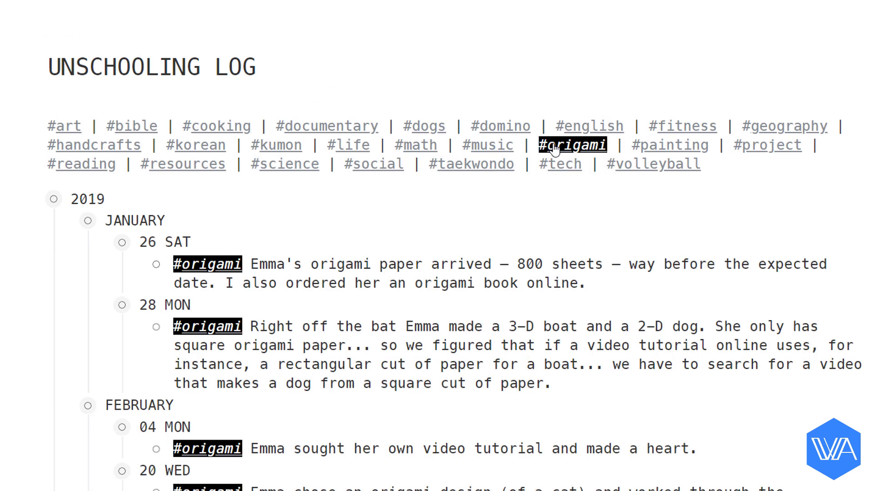
click(554, 148)
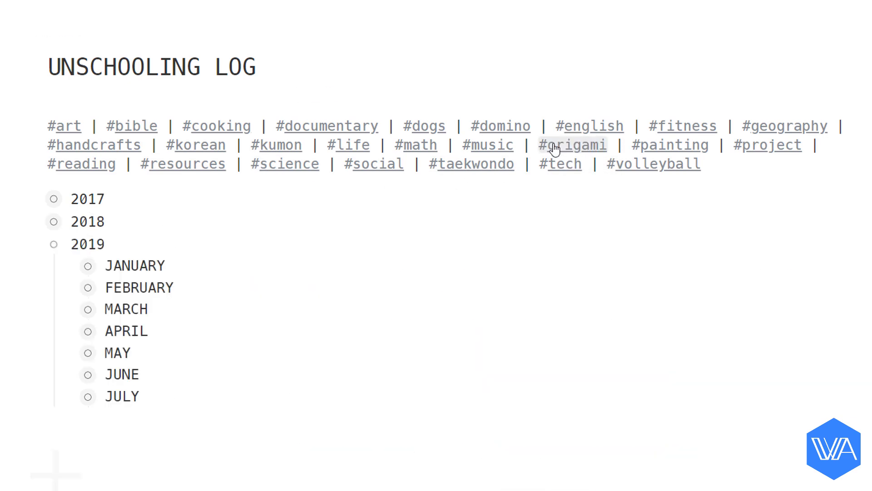
click(287, 173)
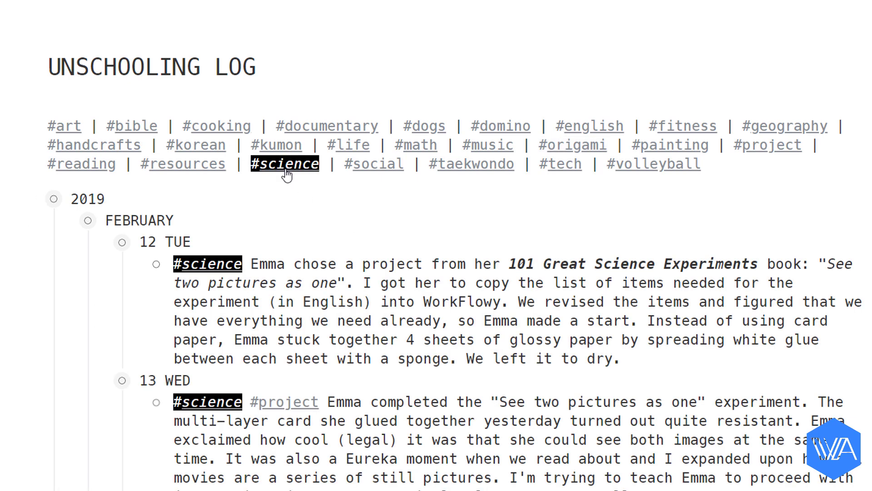
click(287, 174)
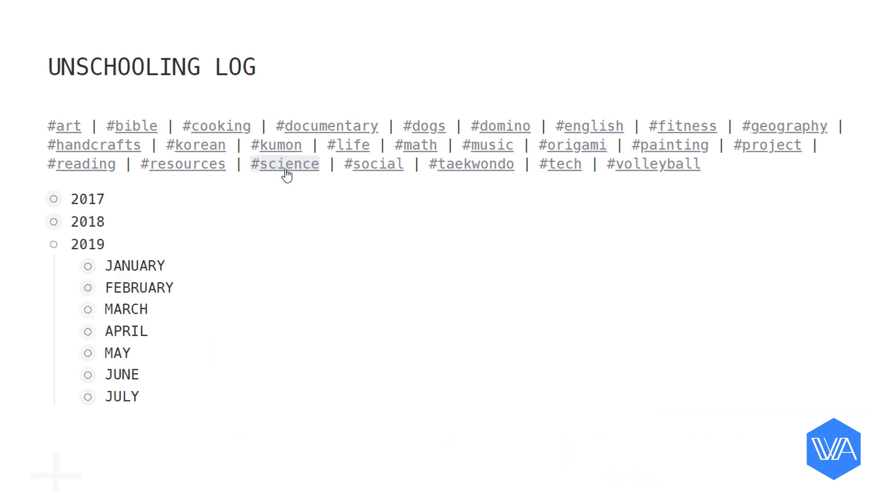
click(671, 175)
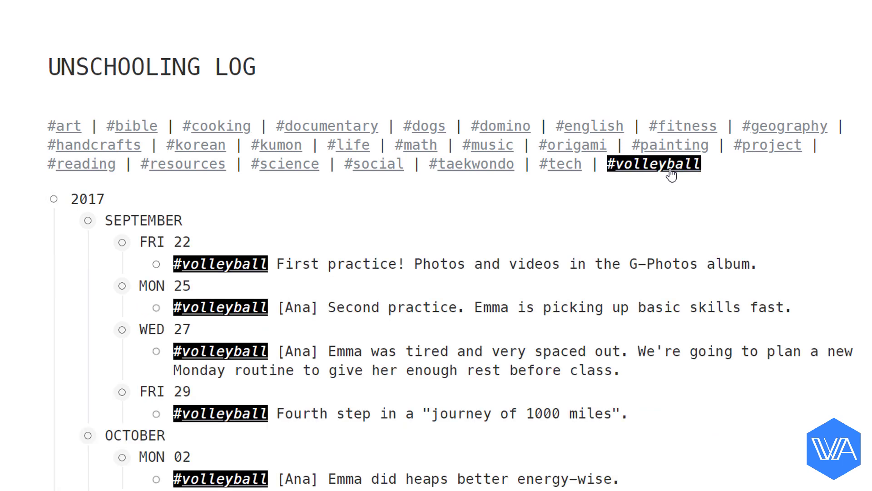
click(671, 175)
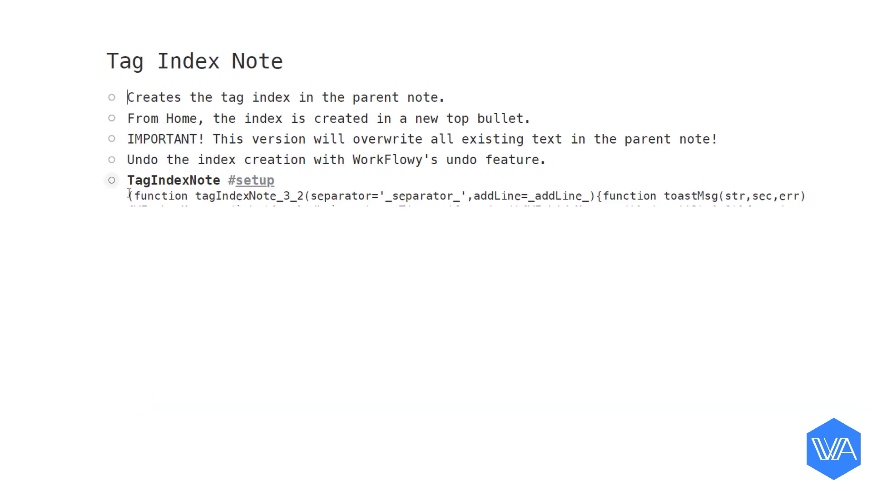
Zoom into the TagIndexNote #setup item to show the tagIndexNote_3_2 code.
click(112, 181)
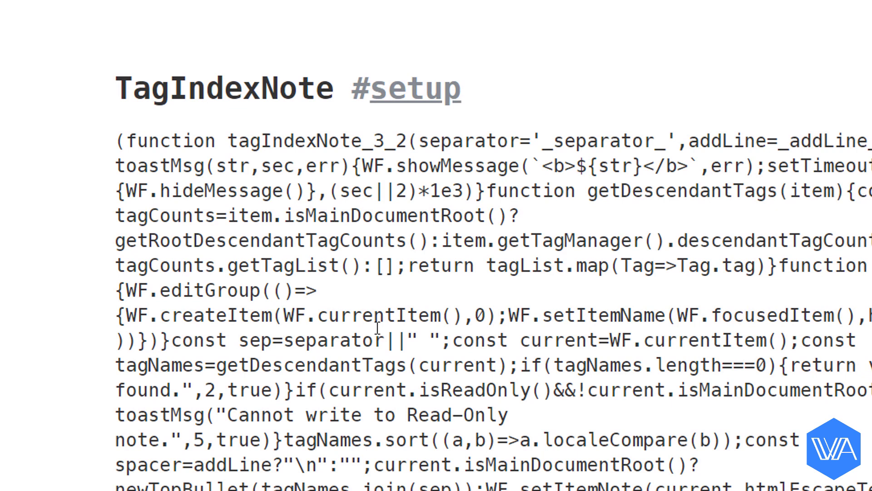
Run wfs to install TagIndexNote with no colon separator, a blank line, and shortcut tin2 replacing the old one.
key(ctrl+shift+x)
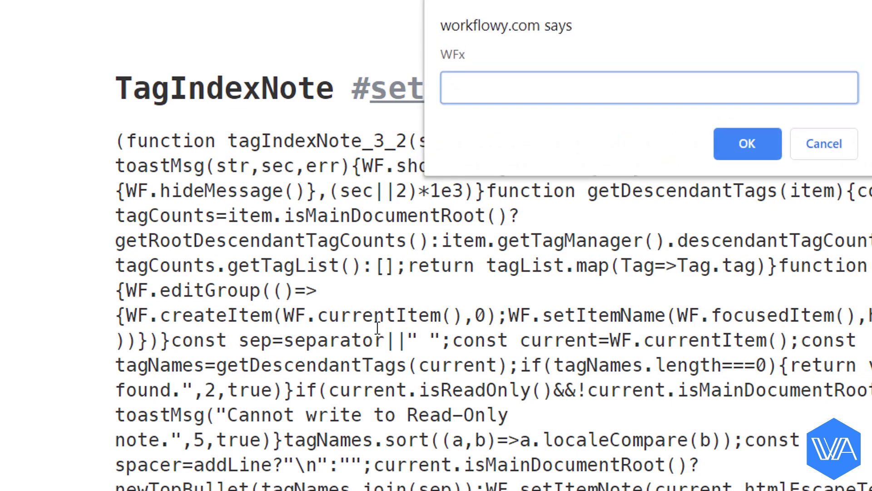
text(wfs)
key(Return)
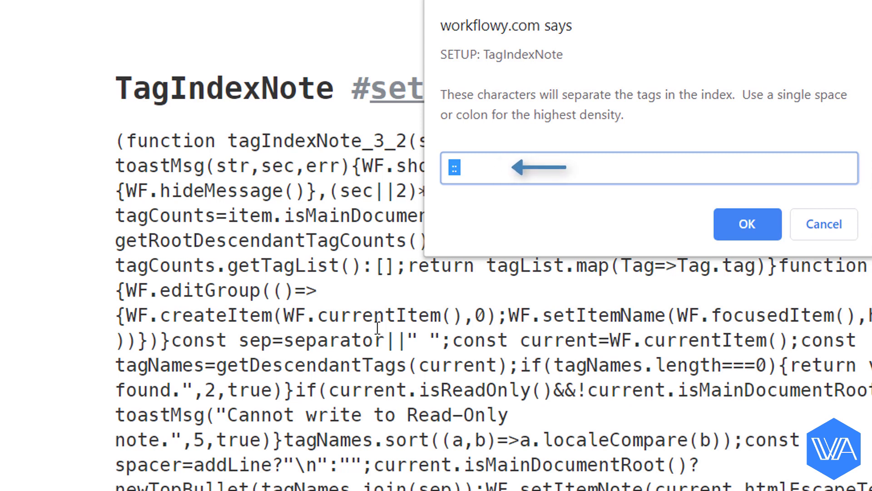
key(End)
key(BackSpace)
key(Return)
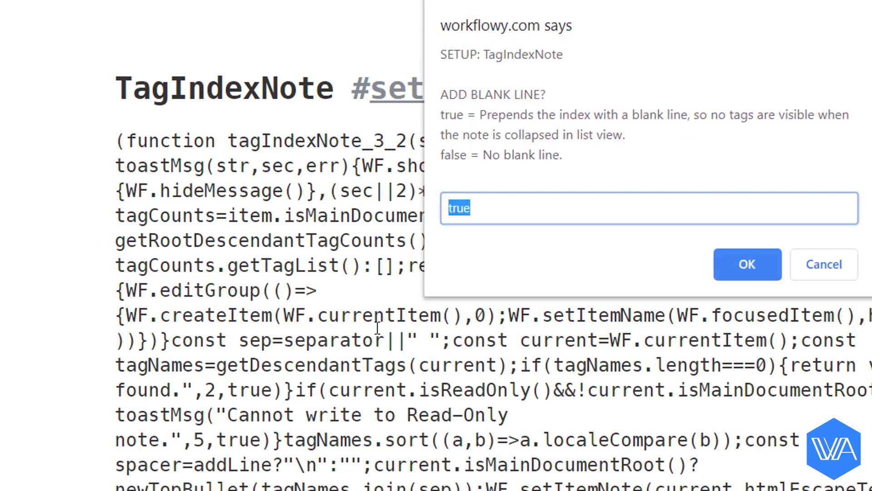
key(Return)
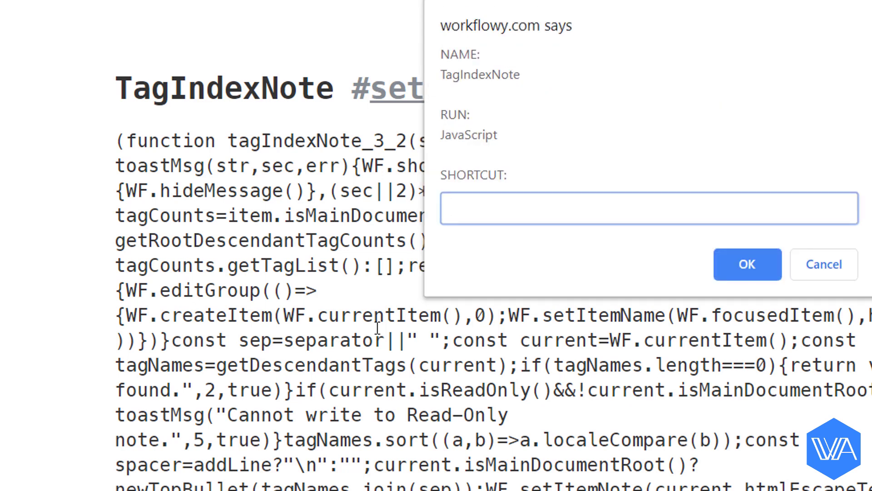
text(tin2)
key(Return)
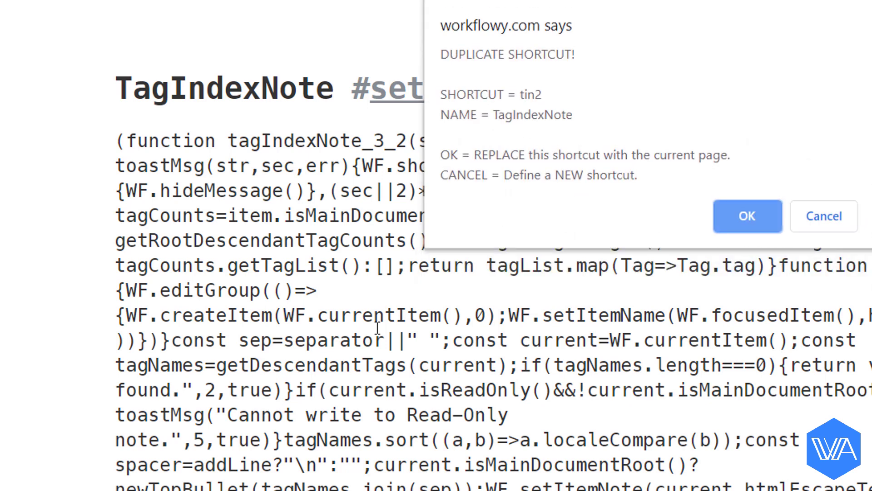
key(Return)
key(Return)
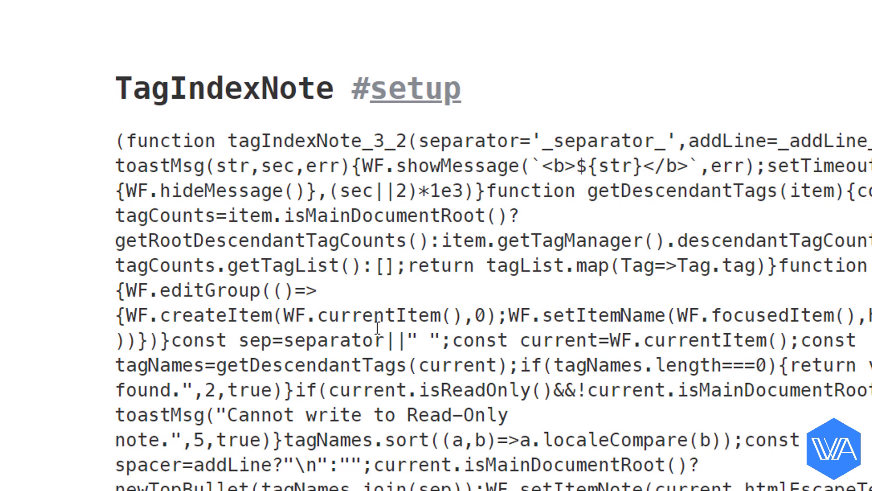